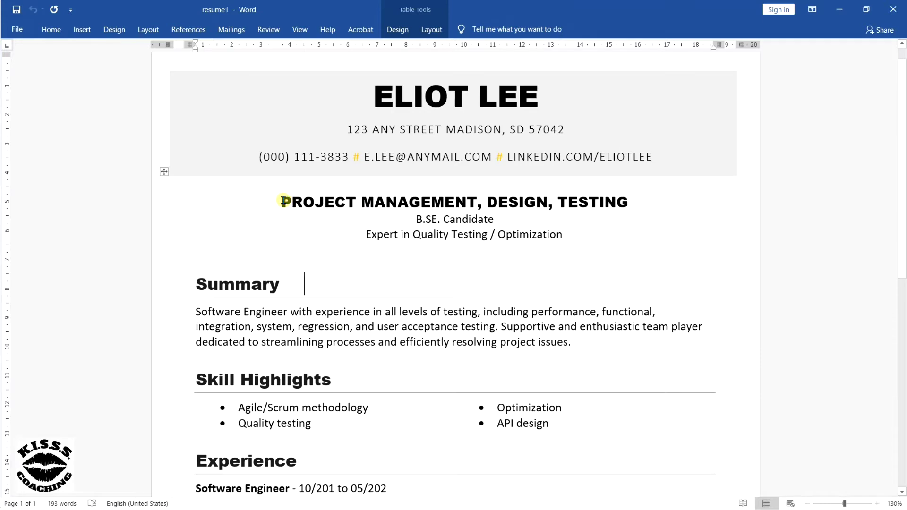
Examine the keywords in resume1's headline "PROJECT MANAGEMENT, DESIGN, TESTING" by highlighting them
double_click(498, 206)
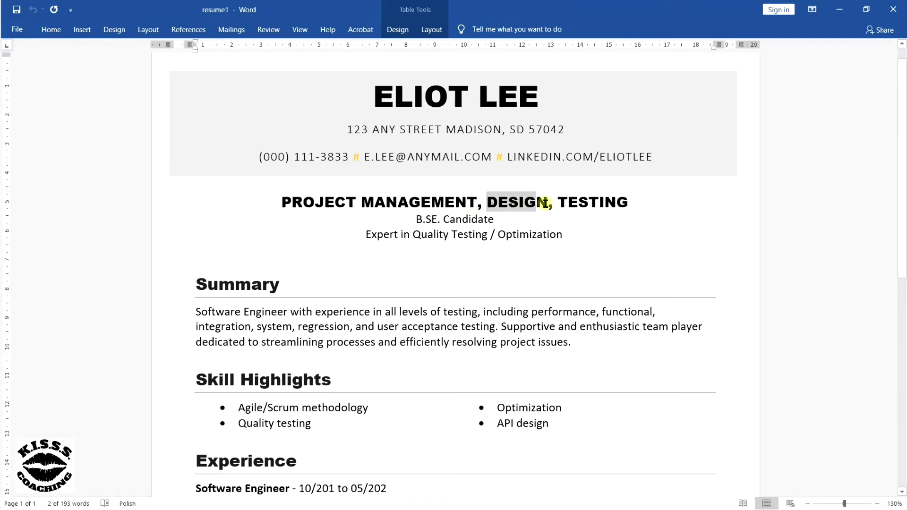
drag(568, 204, 616, 203)
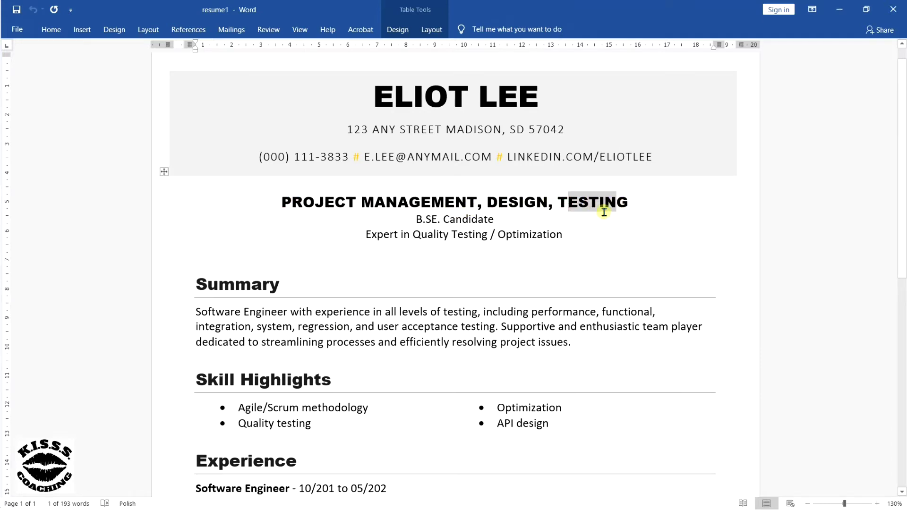
click(604, 212)
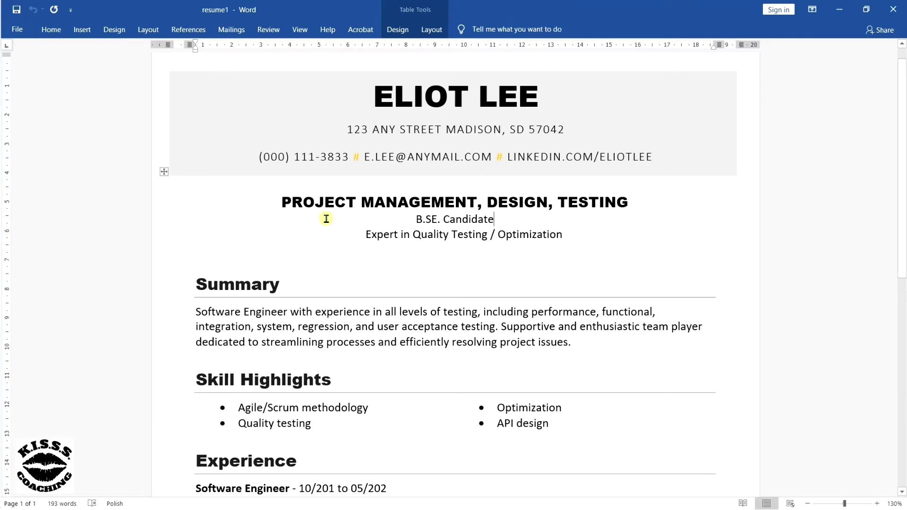
drag(288, 312, 201, 312)
click(410, 239)
drag(287, 202, 607, 207)
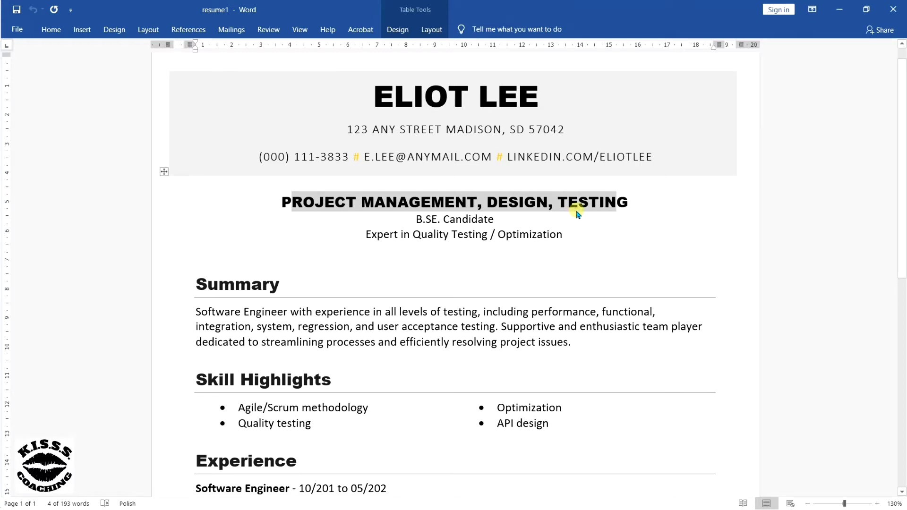
click(524, 214)
Examine the "B.SE. Candidate" and "Expert in Quality Testing / Optimization" lines below the headline by highlighting each one
drag(512, 219, 419, 218)
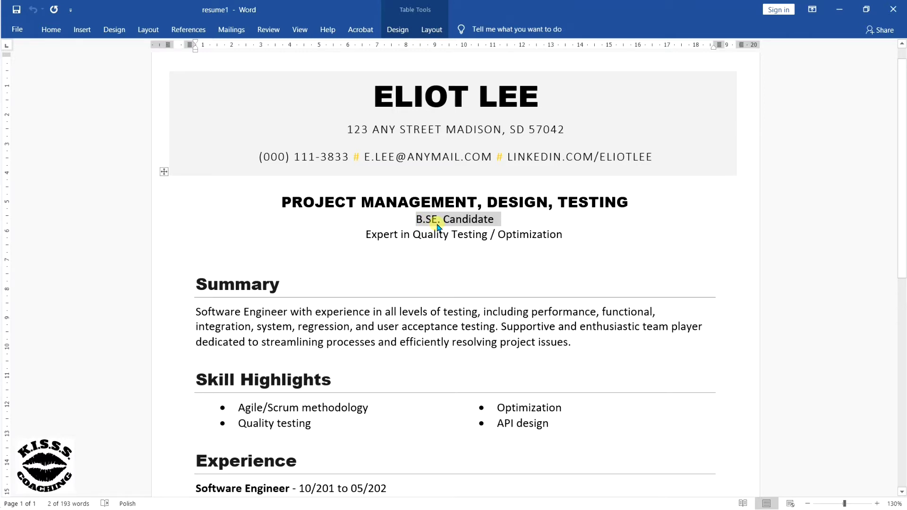
click(453, 221)
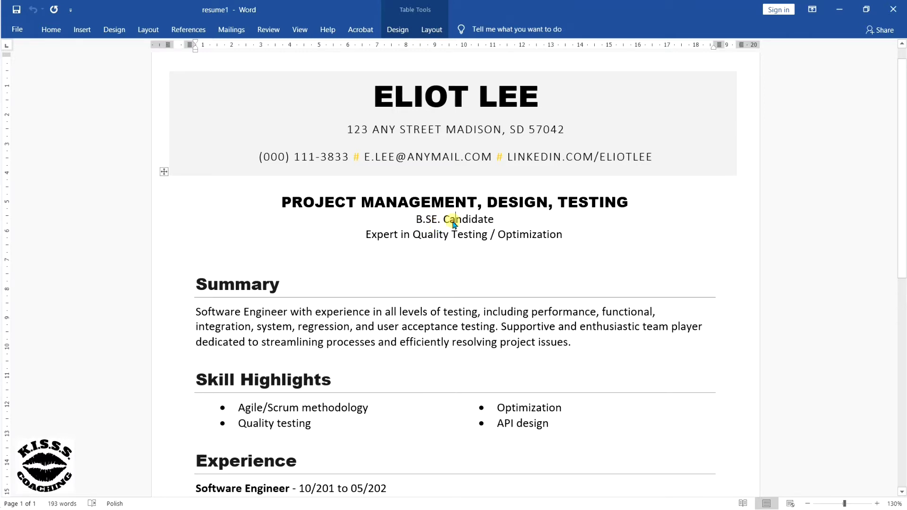
drag(495, 222, 448, 225)
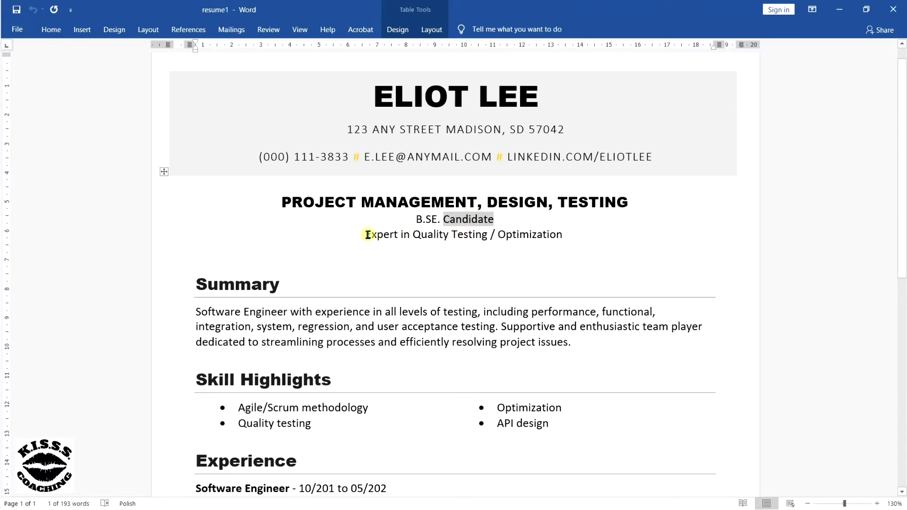
drag(367, 235, 556, 249)
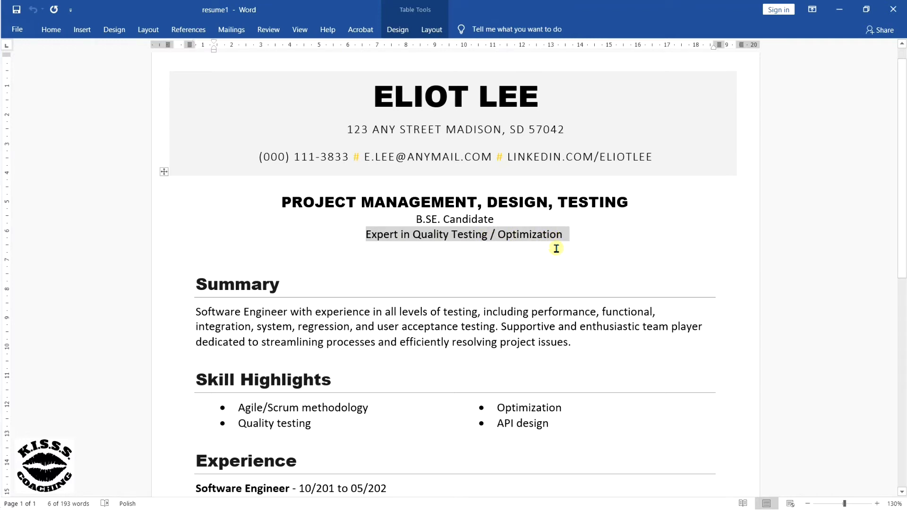
click(543, 220)
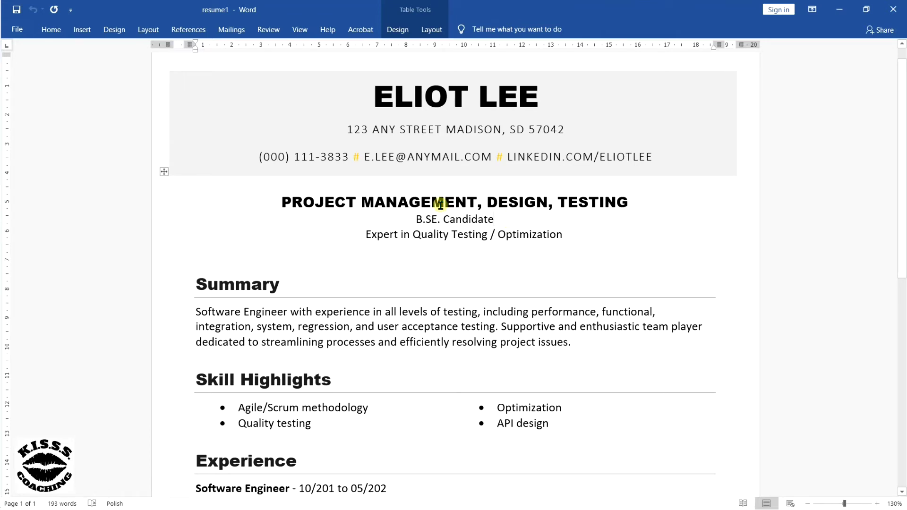
Highlight the "PROJECT MANAGEMENT, DESIGN, TESTING" headline, ending with the whole three-line headline block selected, to review it
drag(291, 202, 459, 225)
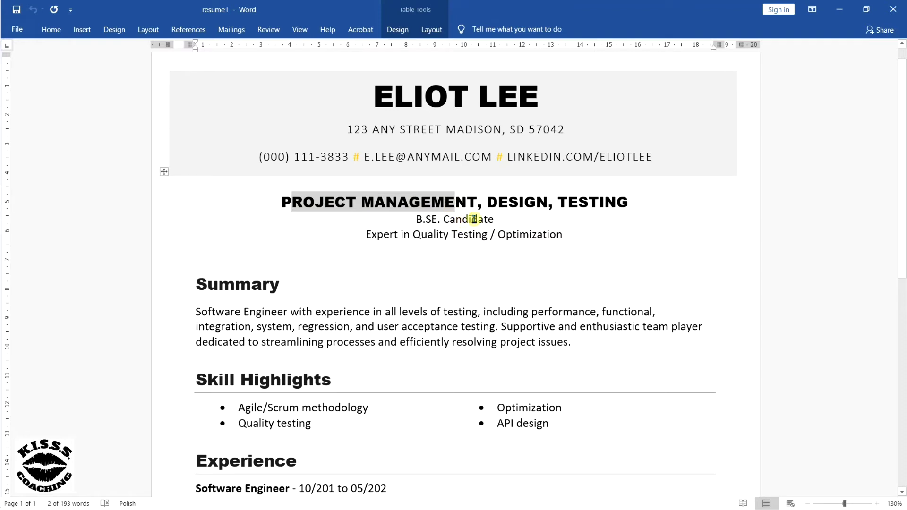
click(510, 225)
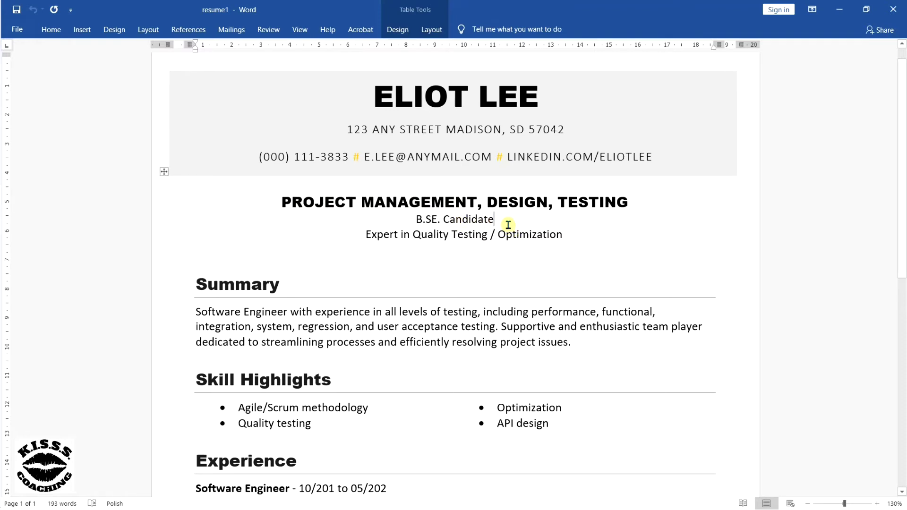
click(498, 219)
drag(283, 200, 637, 203)
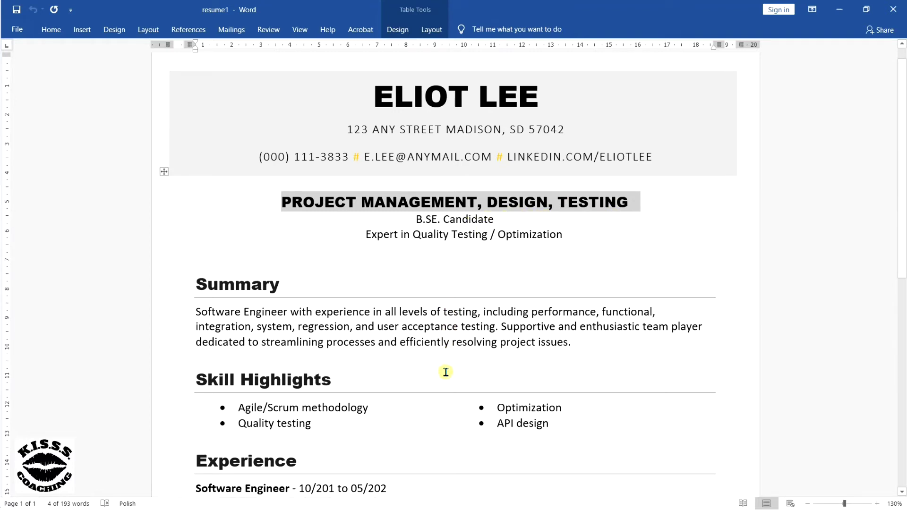
drag(567, 234, 277, 203)
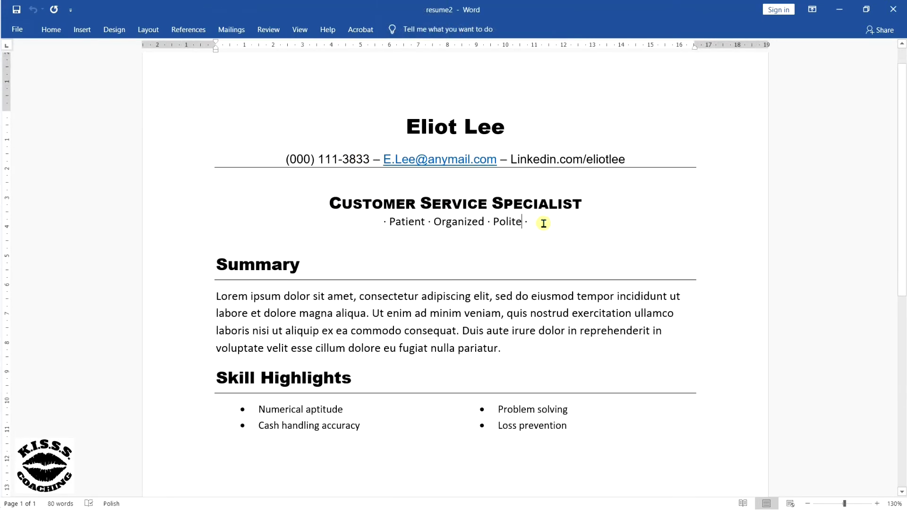
In resume2, examine the "Customer Service Specialist" headline and its line of personal qualities by highlighting them
drag(526, 222, 333, 204)
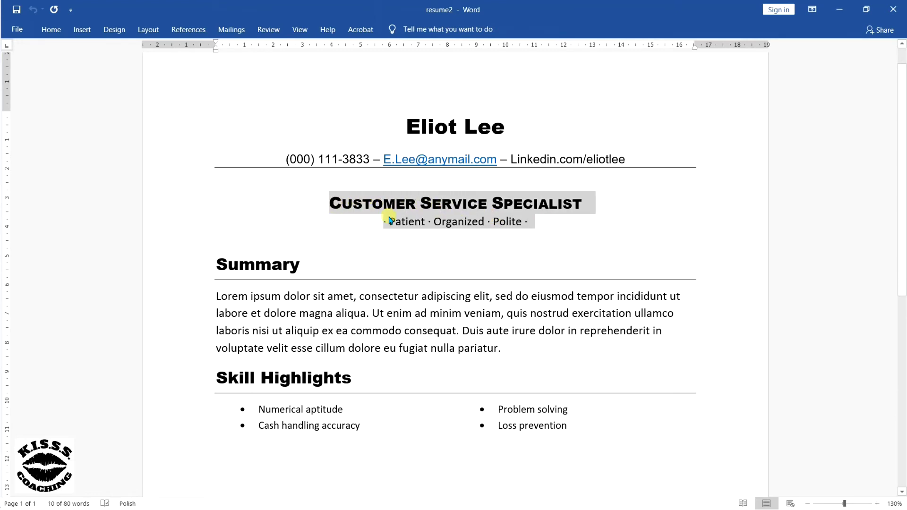
click(420, 208)
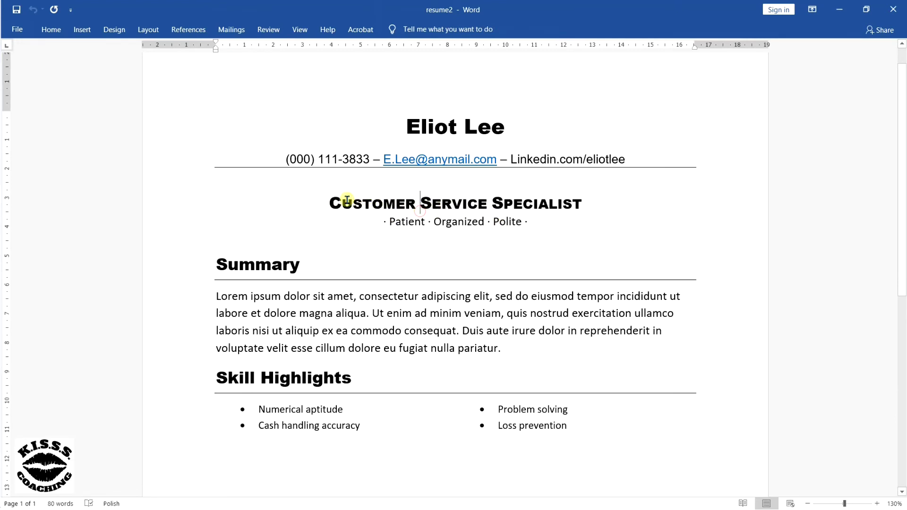
drag(333, 204, 573, 218)
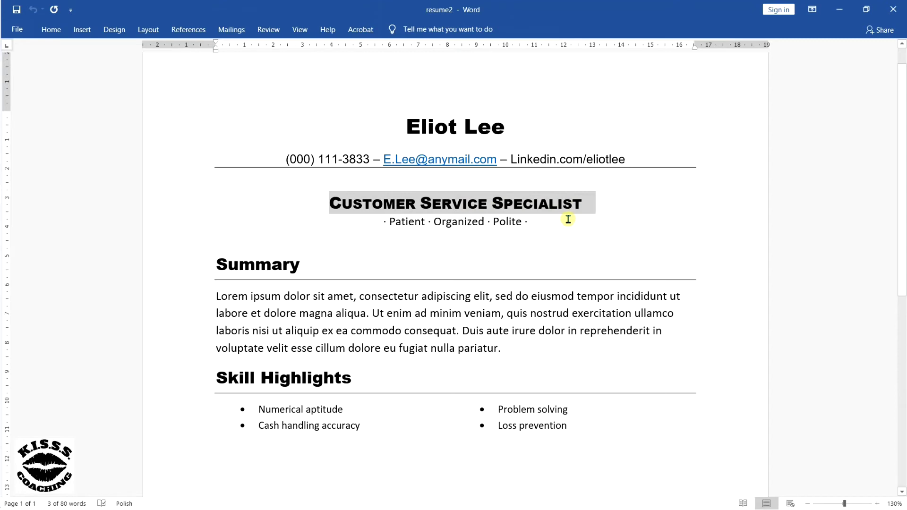
click(550, 219)
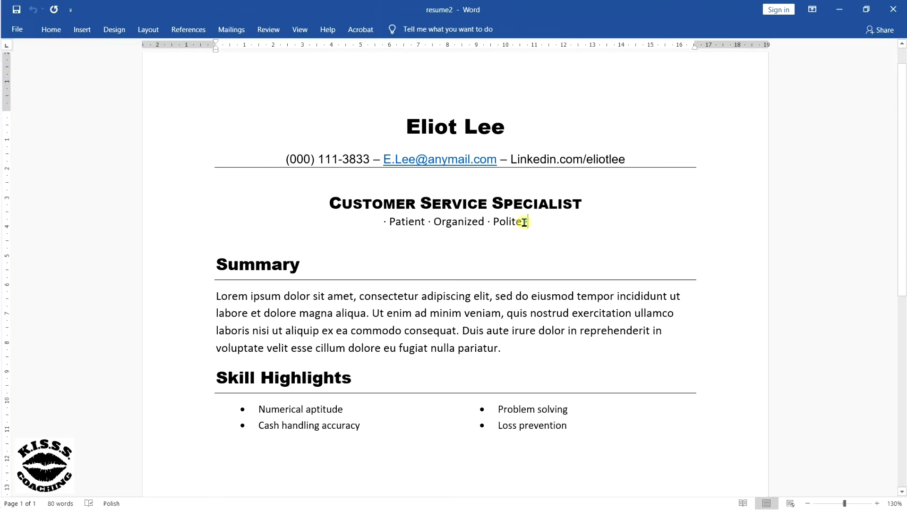
text(·)
drag(330, 203, 575, 217)
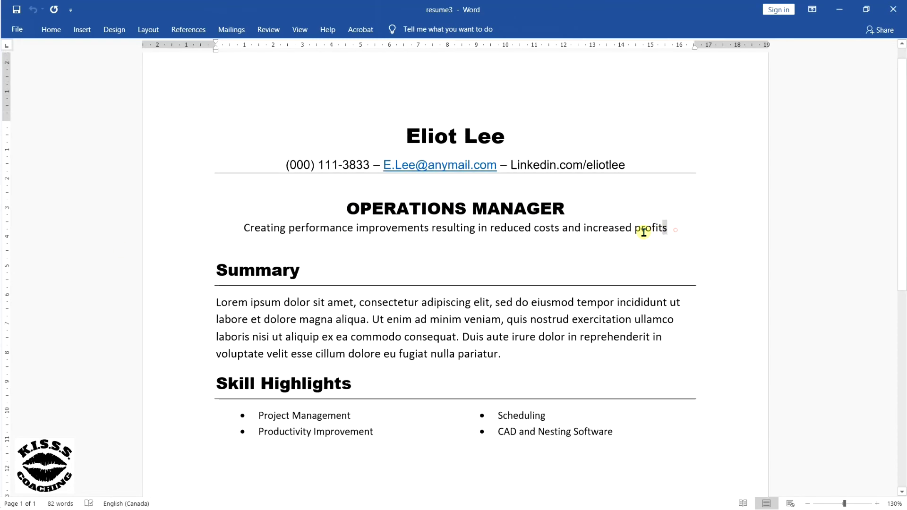
In resume3, examine the "OPERATIONS MANAGER" headline and the performance improvements tagline below it by highlighting them
drag(673, 228, 352, 209)
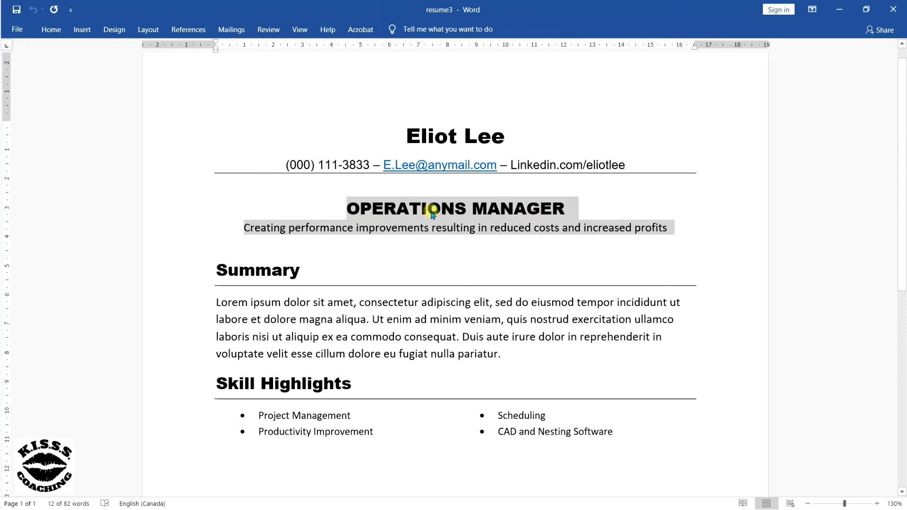
click(540, 228)
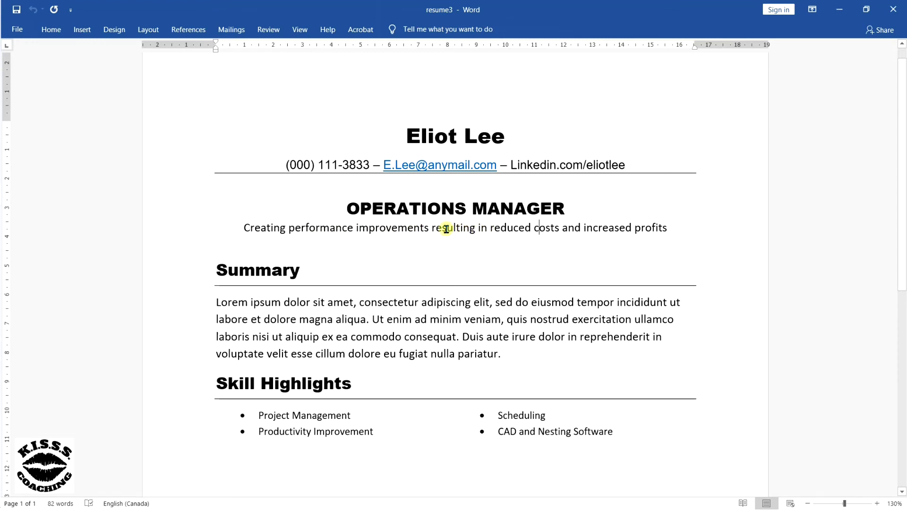
drag(246, 226, 662, 236)
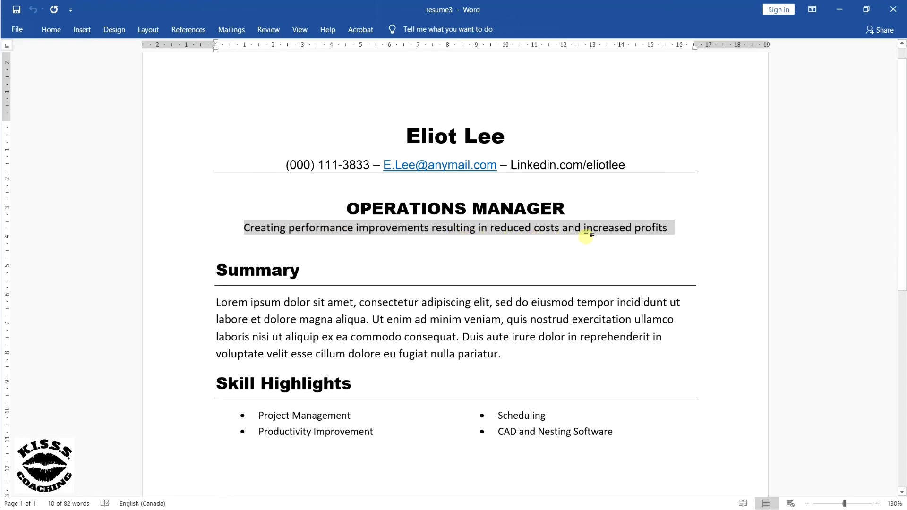
click(638, 233)
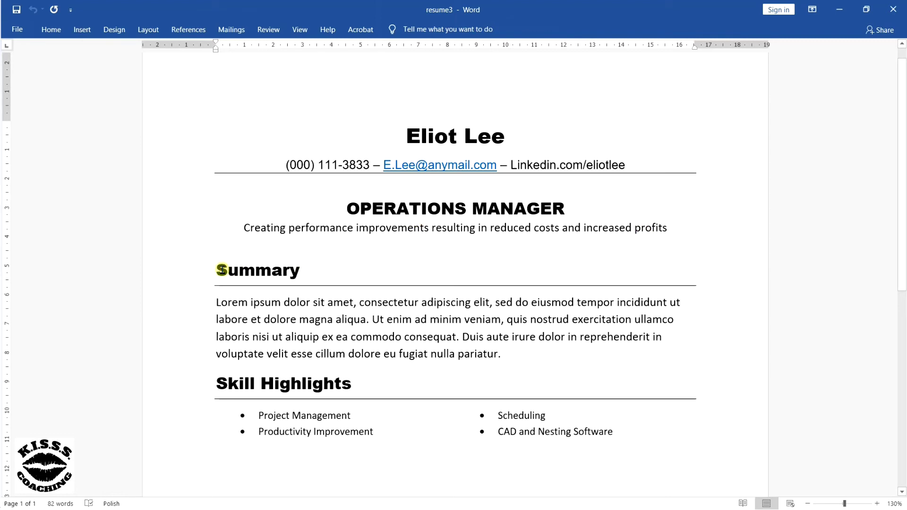
Delete the whole Summary section, both heading and paragraph, from resume3
drag(244, 278, 505, 349)
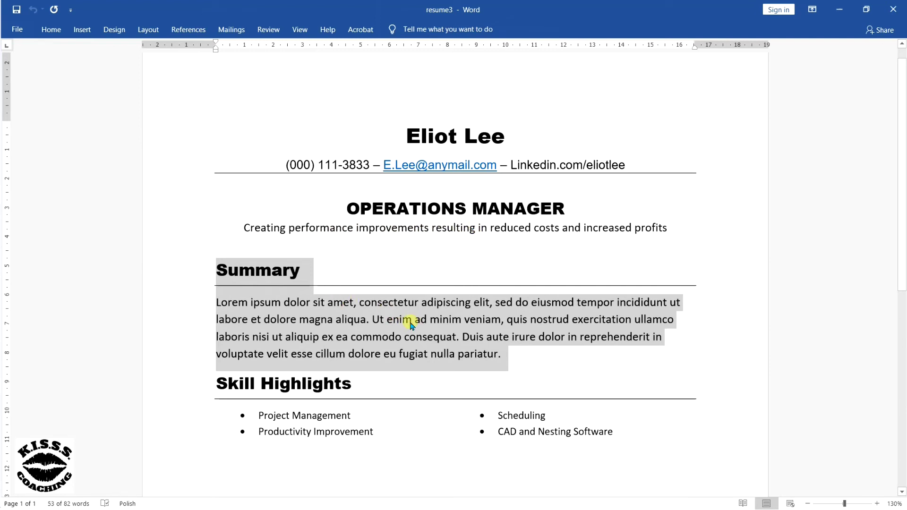
key(Delete)
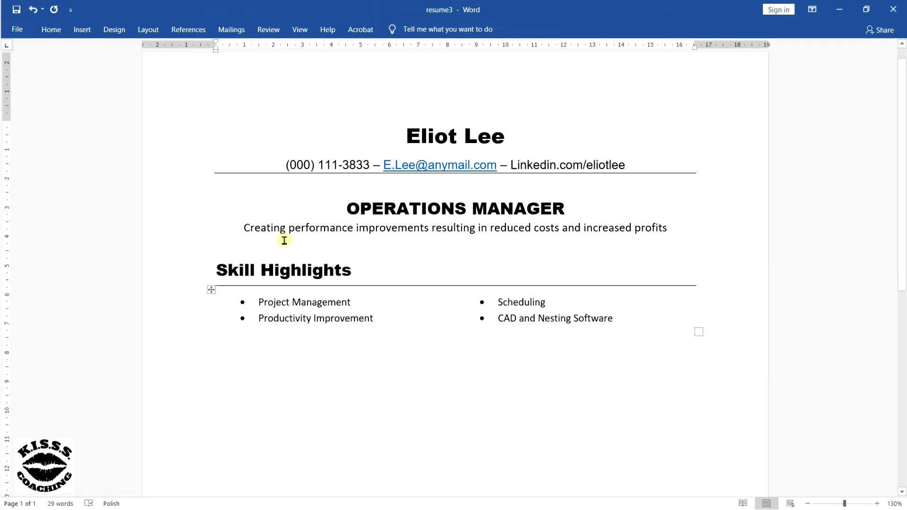
Highlight the tagline's key phrases on performance, costs and profits, and the "OPERATIONS MANAGER" title, to review the headline wording
drag(248, 228, 287, 232)
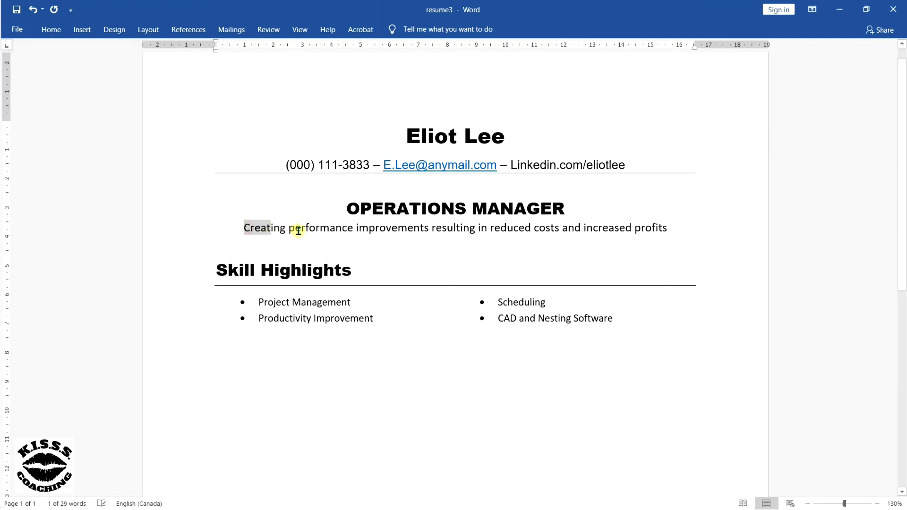
click(298, 230)
drag(290, 230, 405, 255)
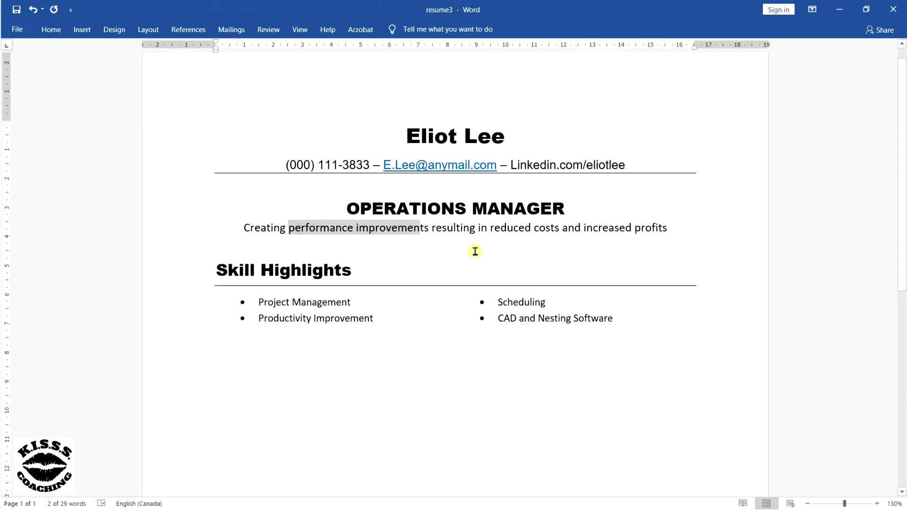
drag(492, 228, 549, 249)
drag(593, 228, 640, 240)
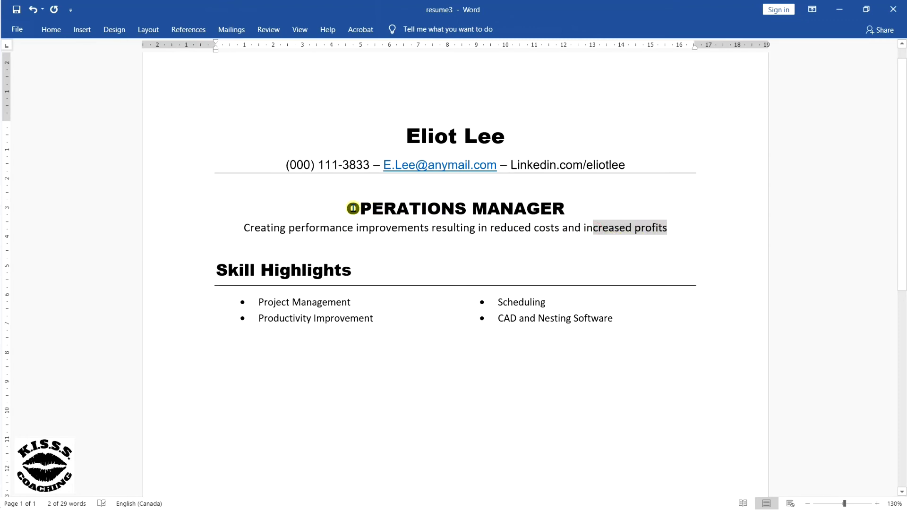
drag(346, 207, 578, 208)
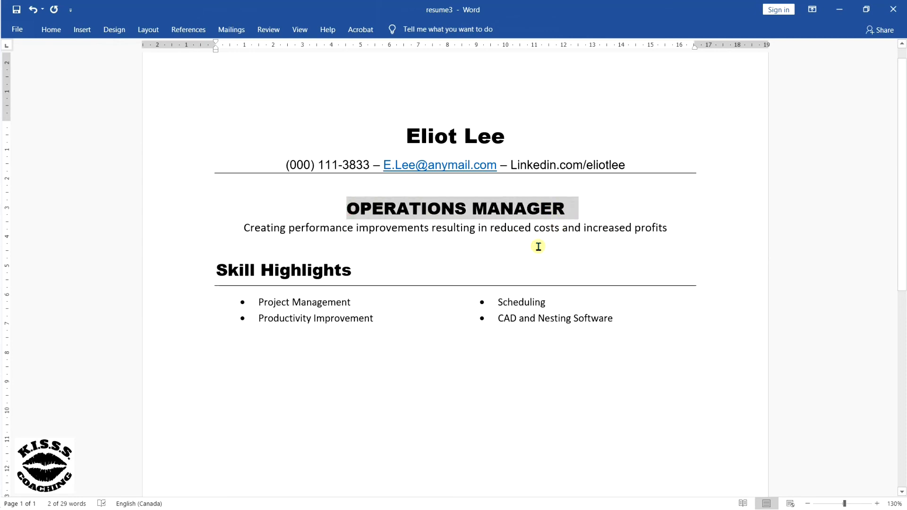